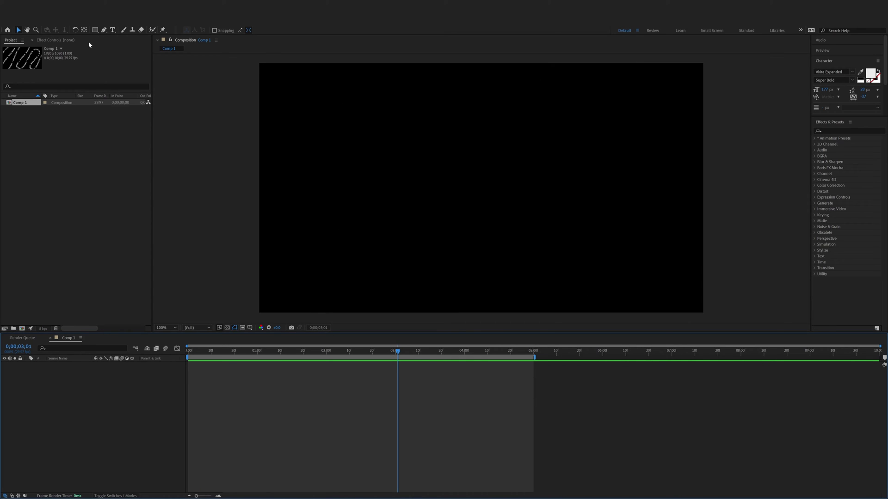
# Add a white 'PANTER VISION' text layer at the comp centre in Inter Black Italic.
pyautogui.click(113, 30)
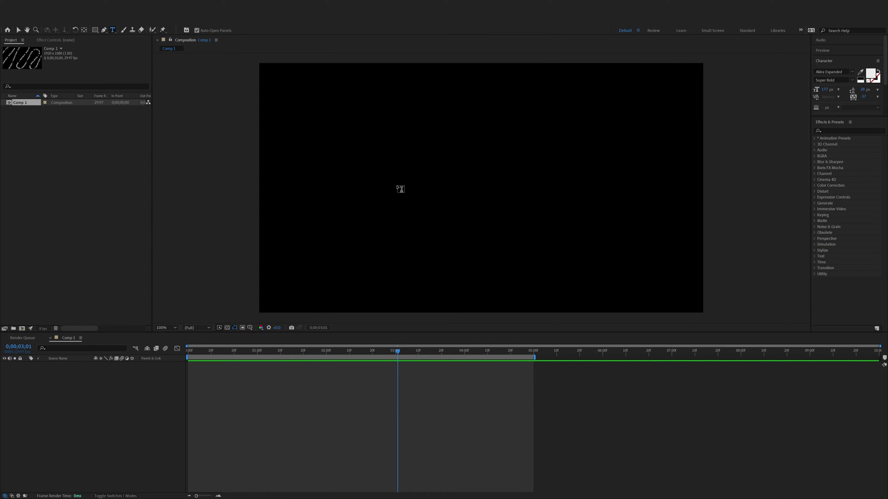
pyautogui.click(398, 186)
pyautogui.write('PANTER VISION *')
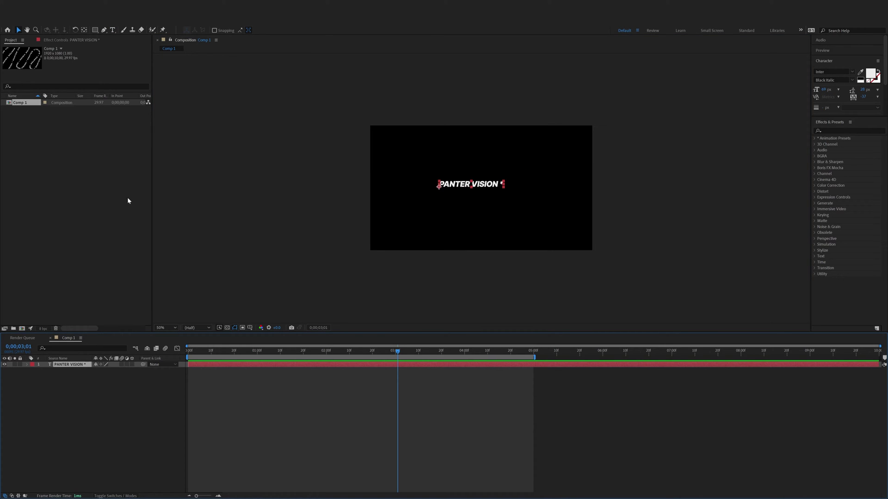
pyautogui.click(104, 30)
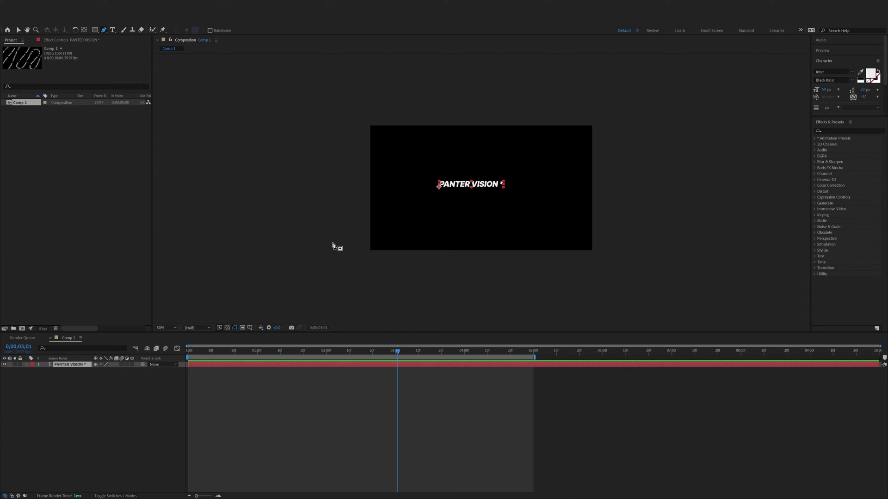
# Draw a closed Pen mask with three curved waves along the bottom and square corners at the top.
pyautogui.moveTo(332, 240); pyautogui.dragTo(353, 250)
pyautogui.moveTo(407, 123); pyautogui.dragTo(443, 131)
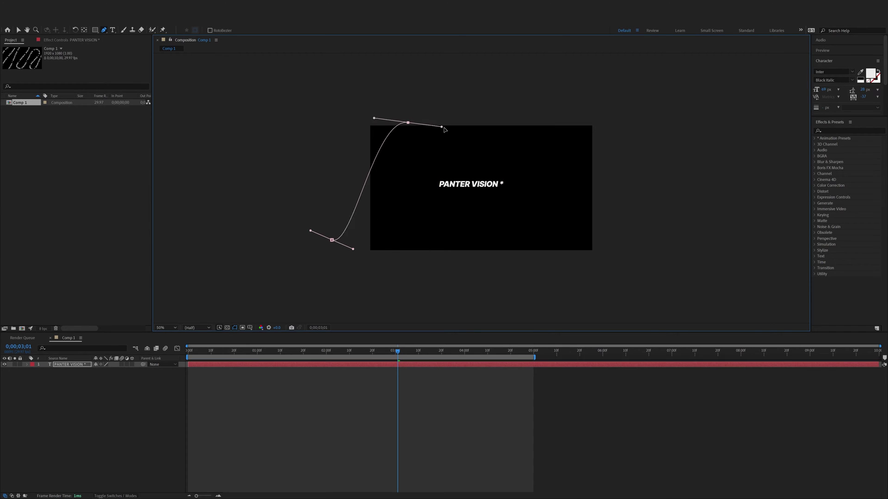
pyautogui.moveTo(405, 258); pyautogui.dragTo(444, 263)
pyautogui.moveTo(480, 140); pyautogui.dragTo(532, 143)
pyautogui.moveTo(486, 248); pyautogui.dragTo(518, 252)
pyautogui.moveTo(559, 144); pyautogui.dragTo(603, 156)
pyautogui.moveTo(564, 256); pyautogui.dragTo(610, 258)
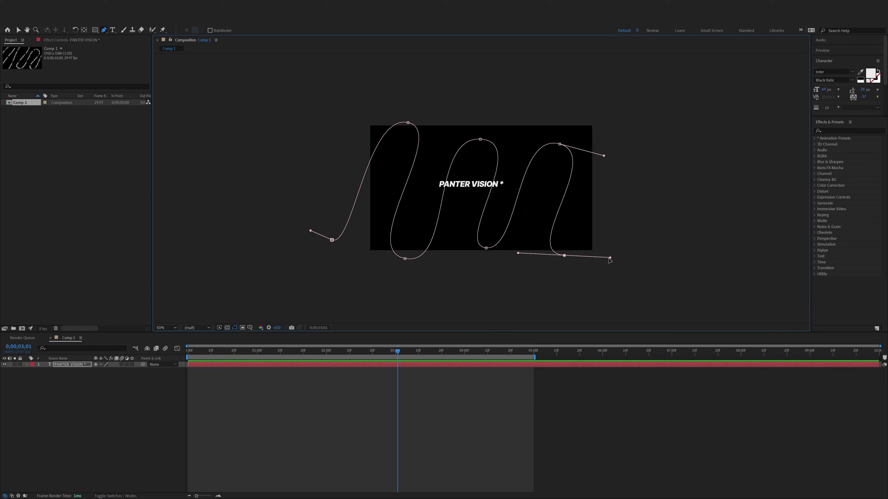
pyautogui.click(639, 258)
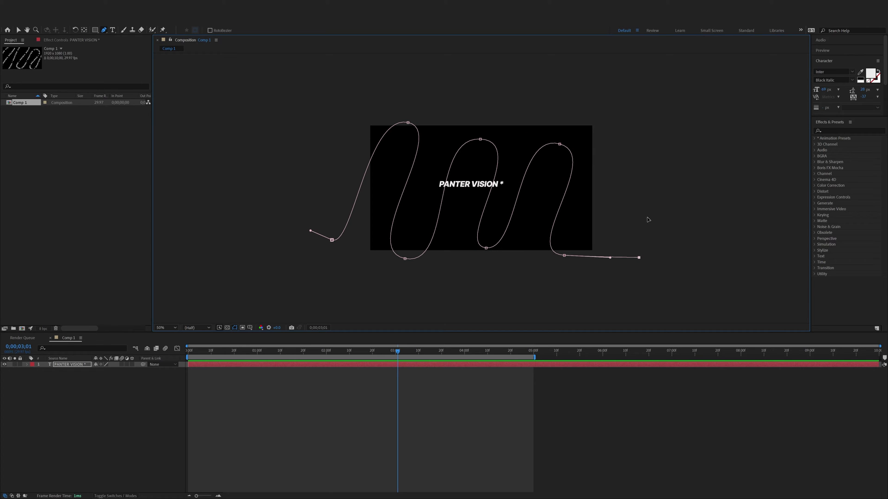
pyautogui.click(642, 74)
pyautogui.click(328, 82)
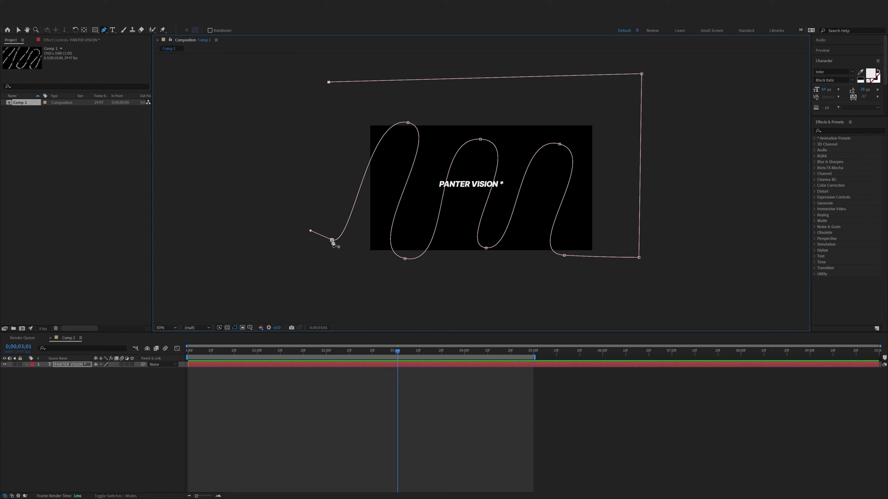
pyautogui.click(332, 240)
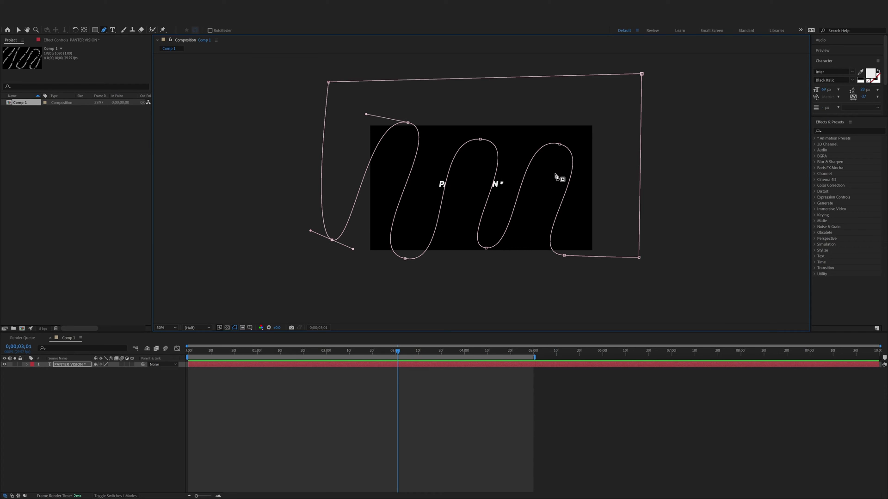
# Reshape the rightmost wave crest by adjusting its vertex handles.
pyautogui.click(560, 145)
pyautogui.moveTo(563, 145); pyautogui.dragTo(619, 151)
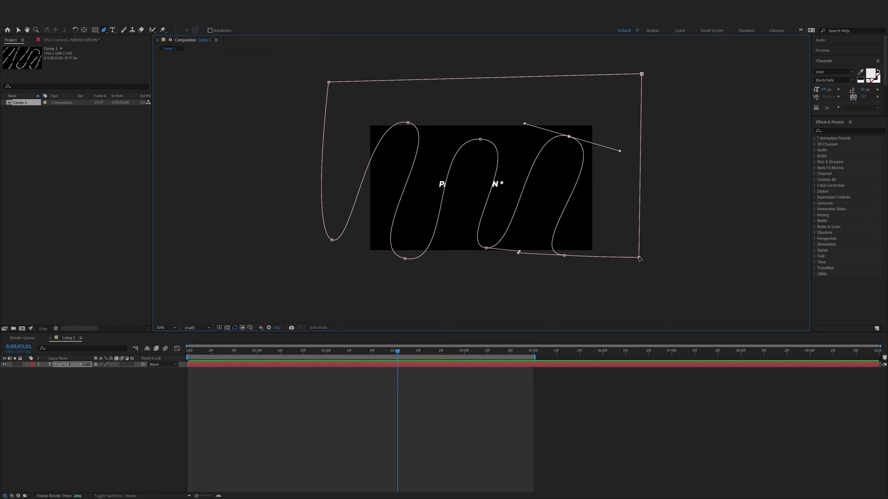
pyautogui.click(565, 256)
# Set the text layer's Path Options Path to Mask 1 so the lettering follows the mask outline.
pyautogui.click(18, 30)
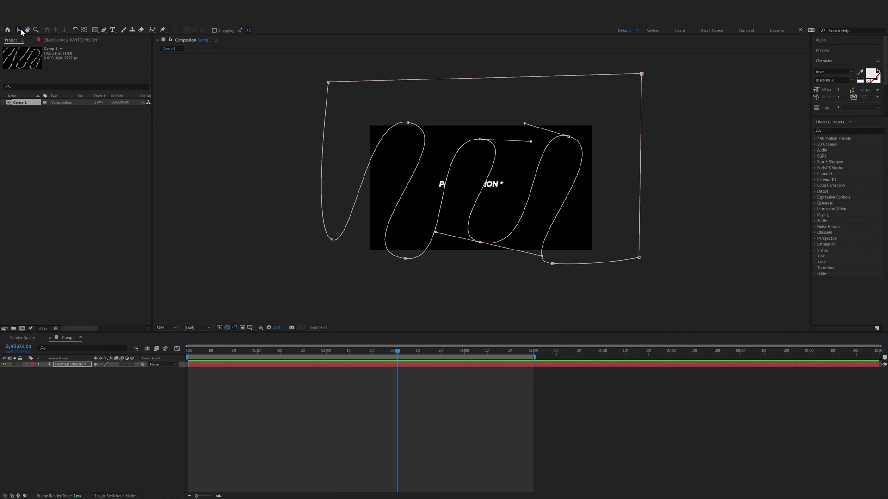
pyautogui.click(71, 366)
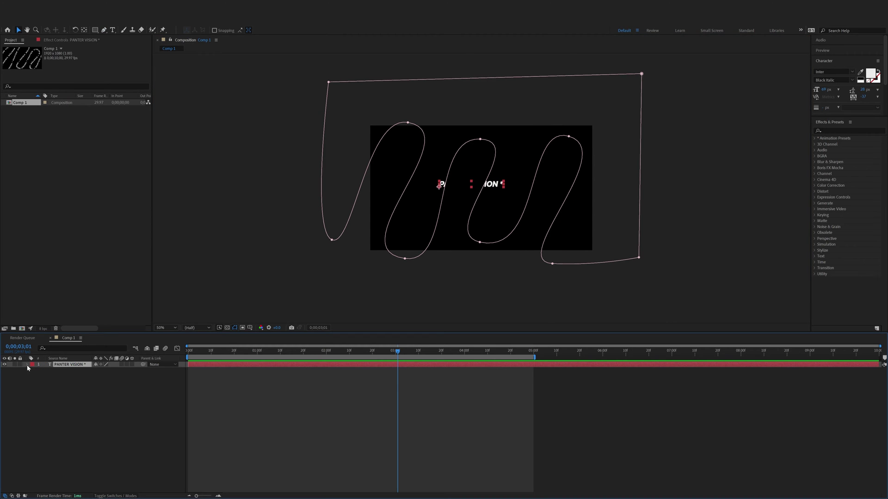
pyautogui.click(28, 365)
pyautogui.click(32, 371)
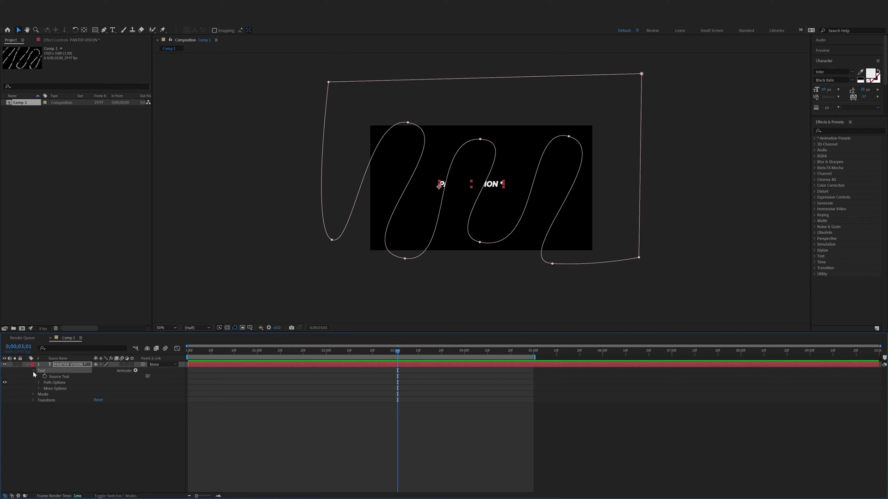
pyautogui.click(52, 383)
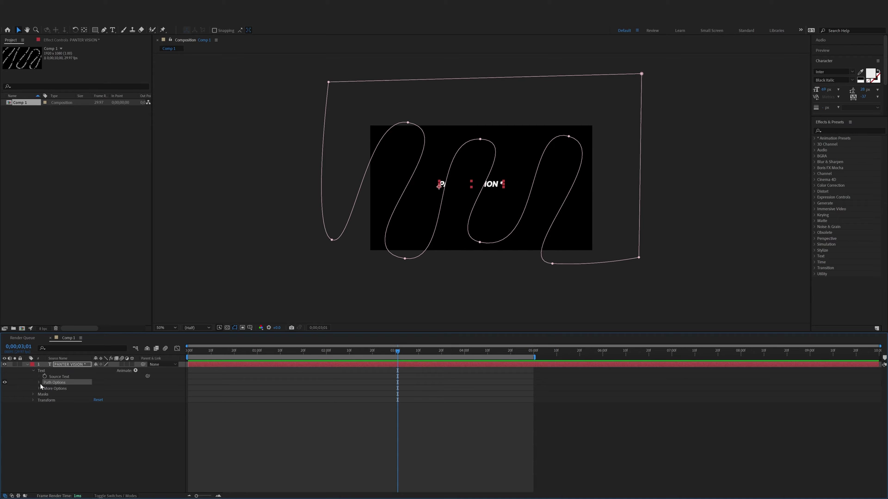
pyautogui.click(39, 383)
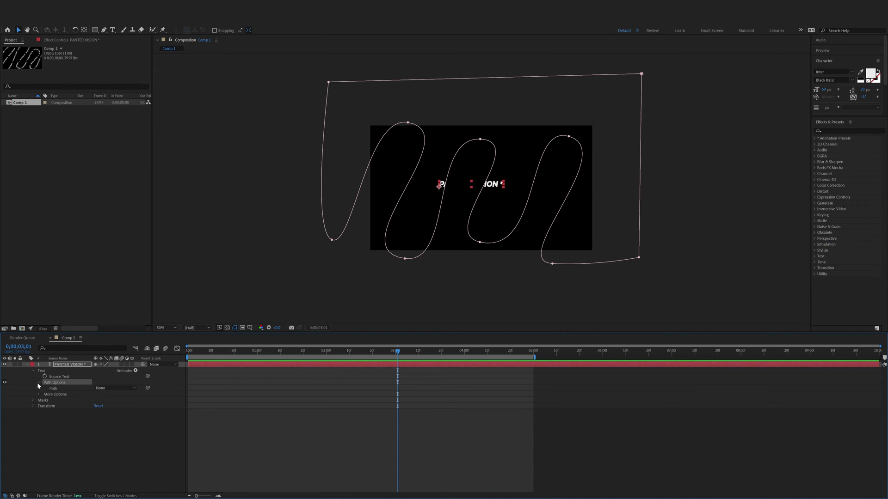
pyautogui.click(115, 392)
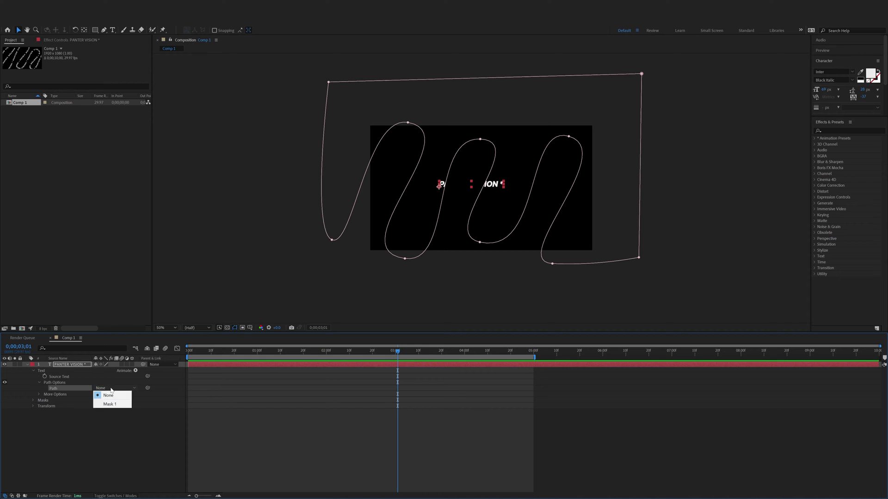
pyautogui.click(115, 405)
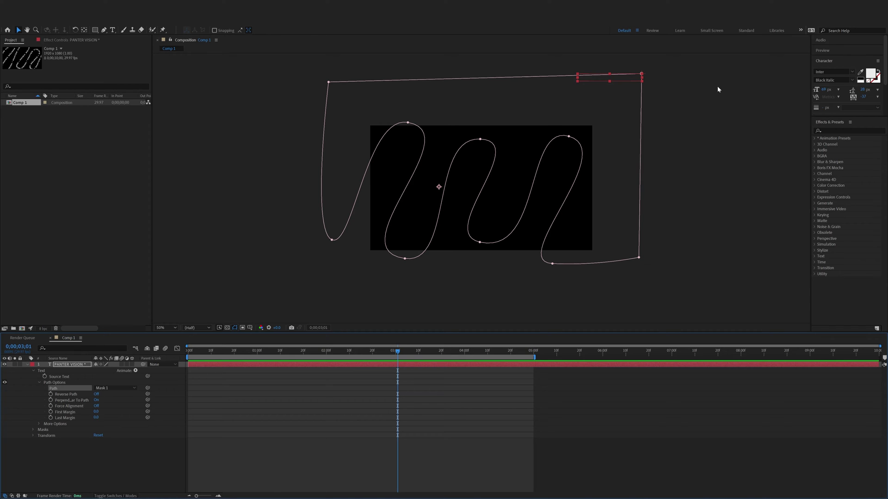
# Enlarge the text to 127 px and shift its First Margin along the path.
pyautogui.moveTo(823, 90)
pyautogui.mouseDown()
pyautogui.moveTo(847, 91)
pyautogui.moveTo(839, 93)
pyautogui.mouseUp()
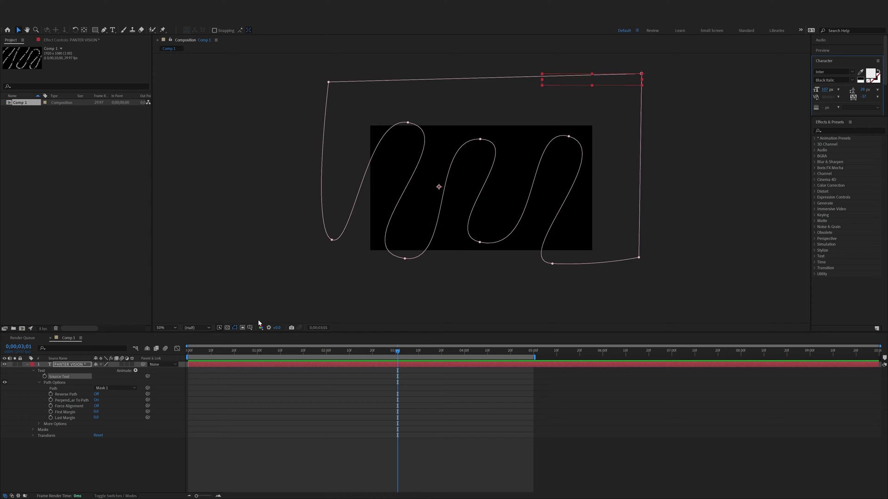
pyautogui.click(69, 413)
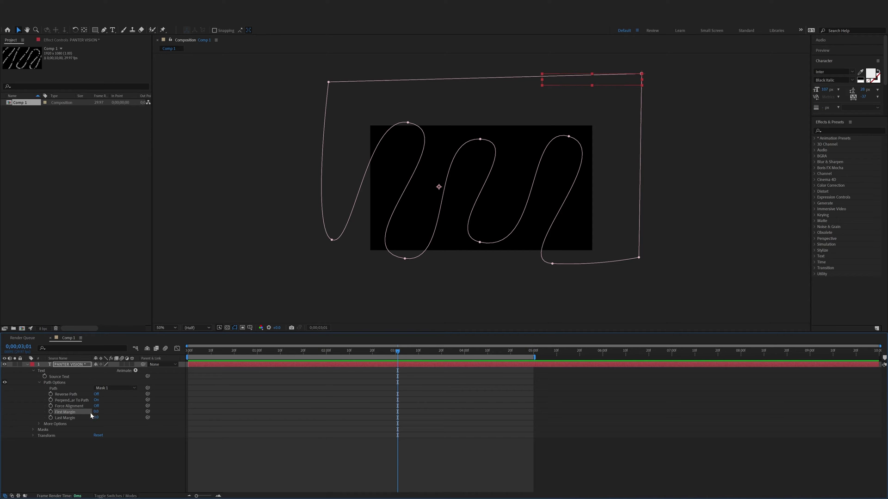
pyautogui.moveTo(96, 412); pyautogui.dragTo(210, 355)
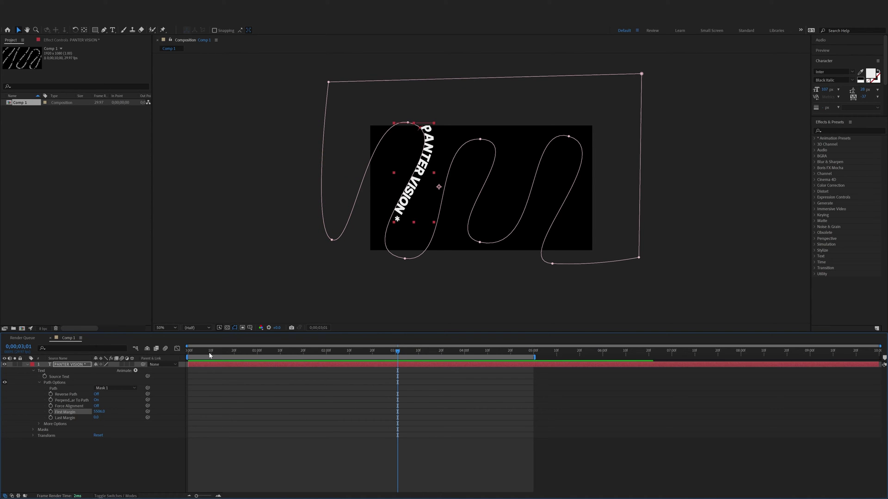
# Keyframe First Margin at 0 and 2 seconds so the text slides along the wave, then review it.
pyautogui.press('space')
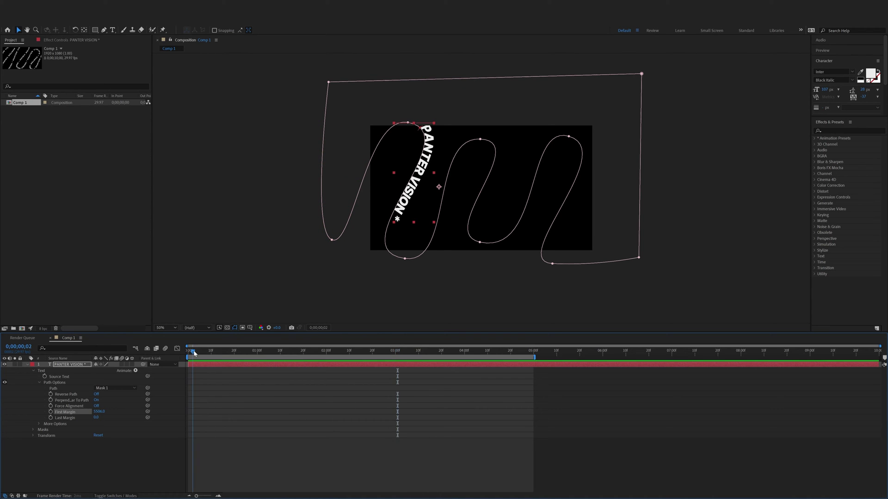
pyautogui.click(50, 412)
pyautogui.moveTo(208, 352); pyautogui.dragTo(326, 354)
pyautogui.moveTo(98, 413); pyautogui.dragTo(585, 389)
pyautogui.moveTo(296, 351)
pyautogui.mouseDown()
pyautogui.moveTo(236, 351)
pyautogui.moveTo(279, 351)
pyautogui.mouseUp()
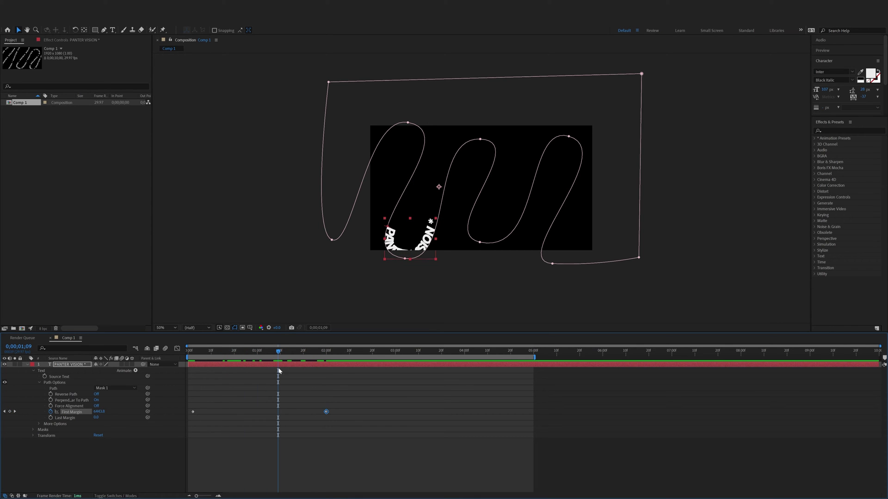
pyautogui.moveTo(222, 354); pyautogui.dragTo(63, 402)
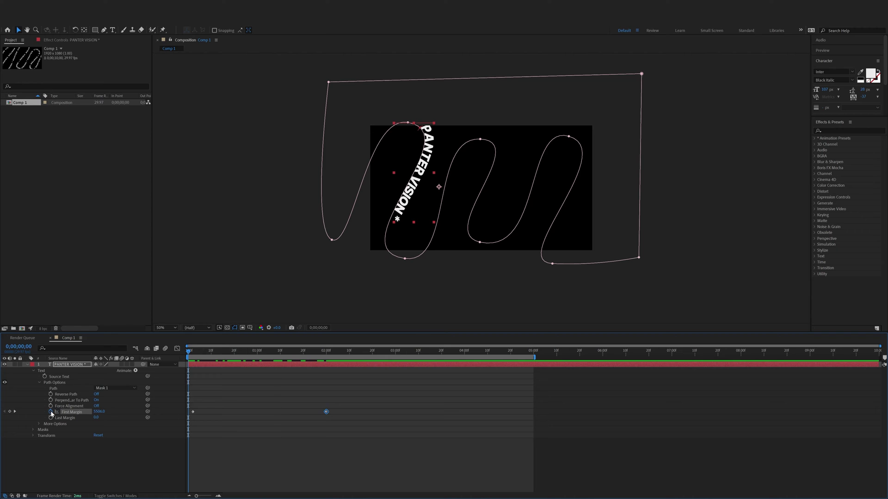
# Replace the First Margin keyframes with a time*400 expression and preview the sliding text.
pyautogui.click(50, 412)
pyautogui.keyDown('alt'); pyautogui.click(51, 412); pyautogui.keyUp('alt')
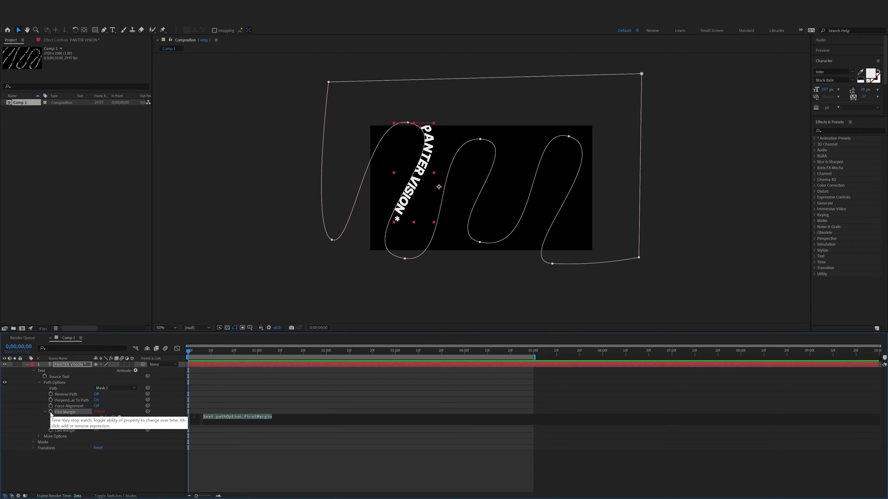
pyautogui.write('time*')
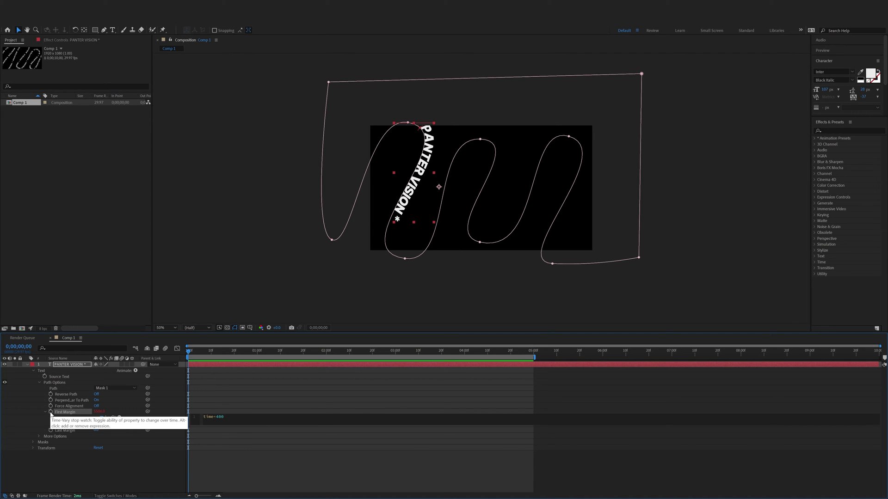
pyautogui.click(236, 406)
pyautogui.press('space')
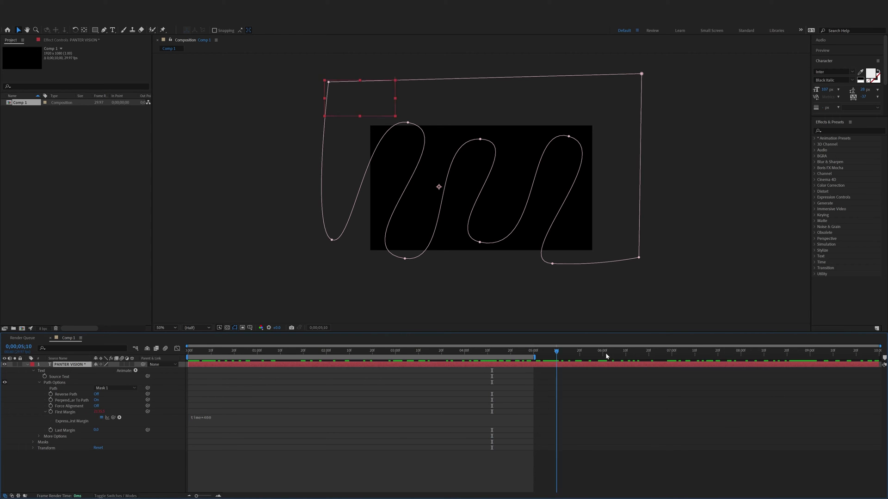
# Change Comp 1's duration to 0;00;20;00 in Composition Settings.
pyautogui.click(451, 350)
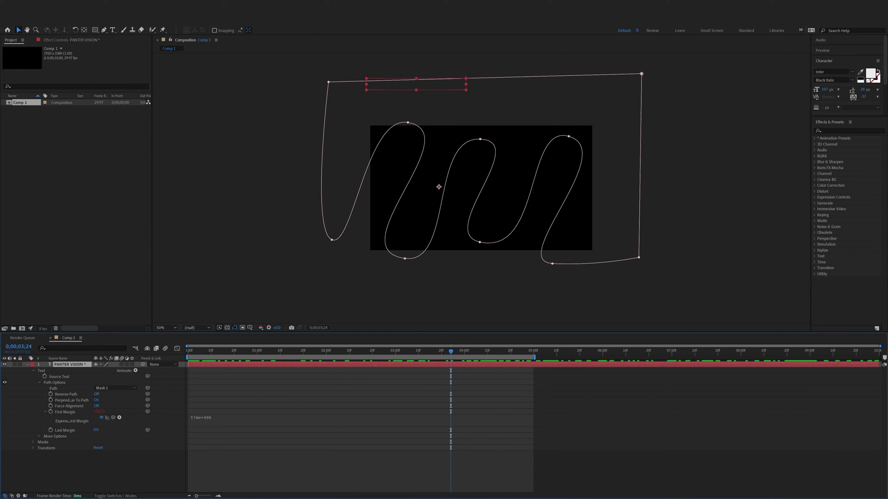
pyautogui.click(37, 19)
pyautogui.click(61, 40)
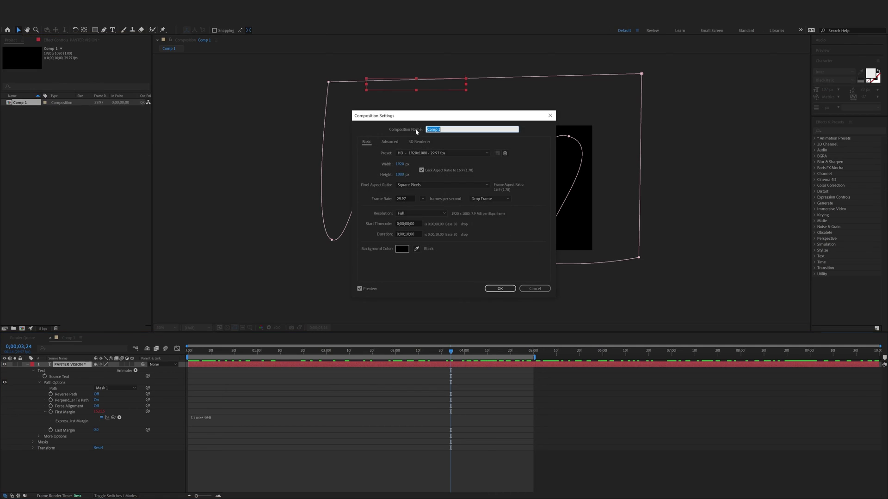
pyautogui.click(408, 235)
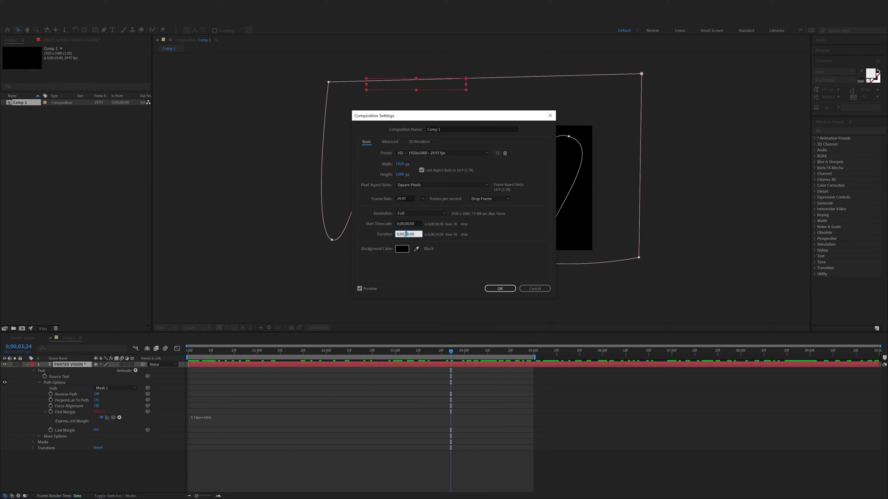
pyautogui.write('2')
pyautogui.click(500, 289)
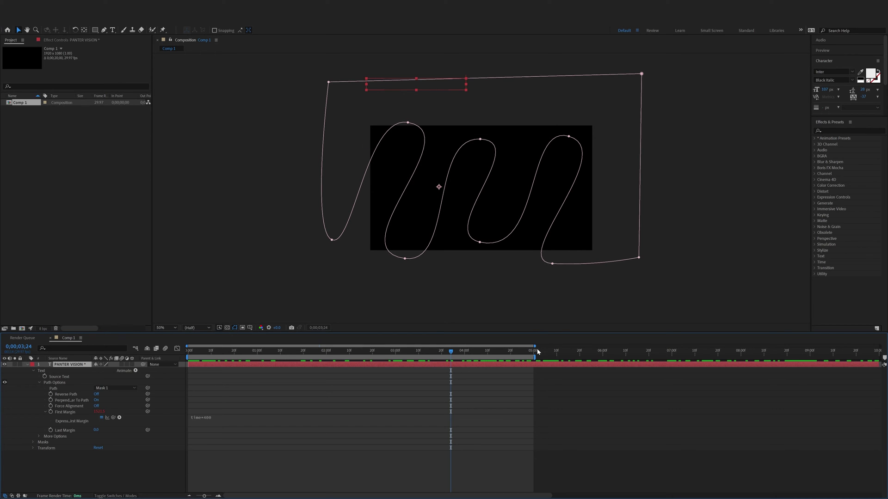
# Extend the text layer's out-point to the full 20 seconds and preview the motion.
pyautogui.moveTo(535, 347); pyautogui.dragTo(880, 346)
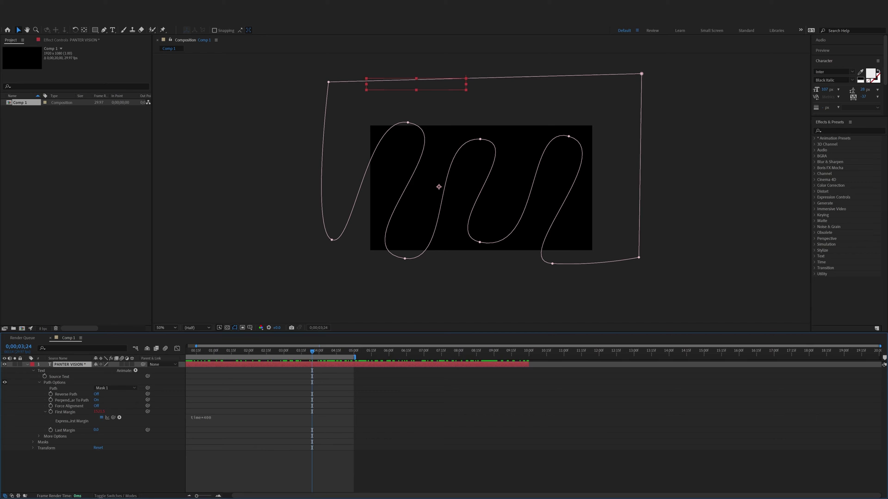
pyautogui.moveTo(529, 365); pyautogui.dragTo(880, 372)
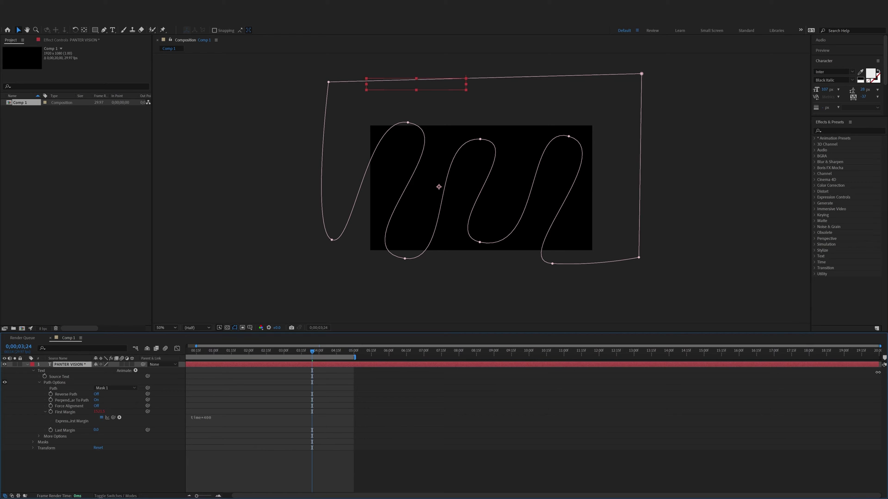
pyautogui.press('space')
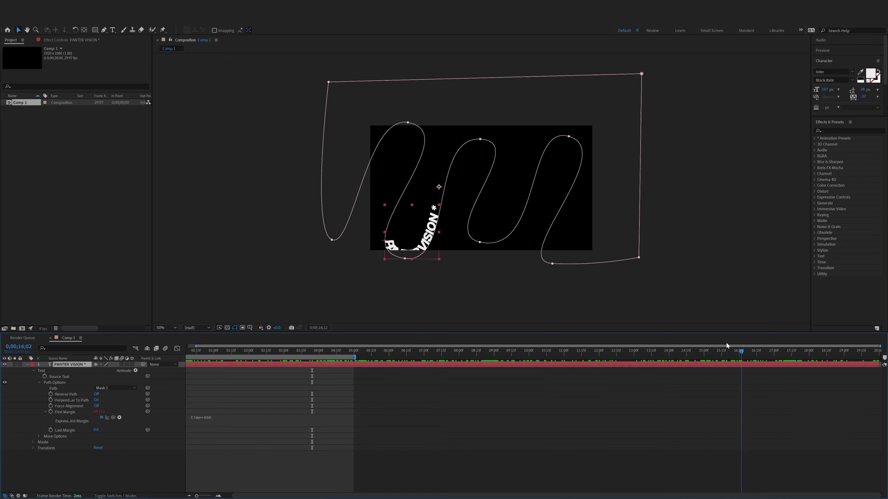
pyautogui.press('space')
pyautogui.press('/')
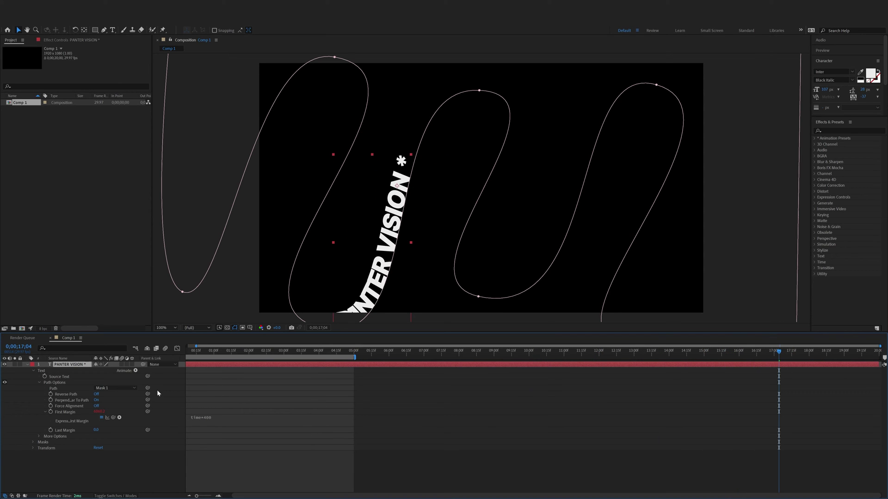
# Toggle Reverse Path On and back Off, keeping the original text direction.
pyautogui.click(97, 395)
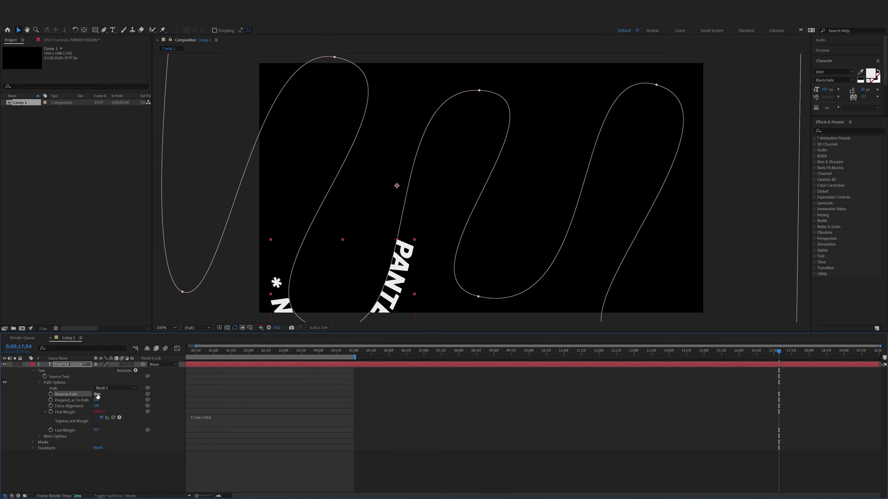
pyautogui.click(97, 395)
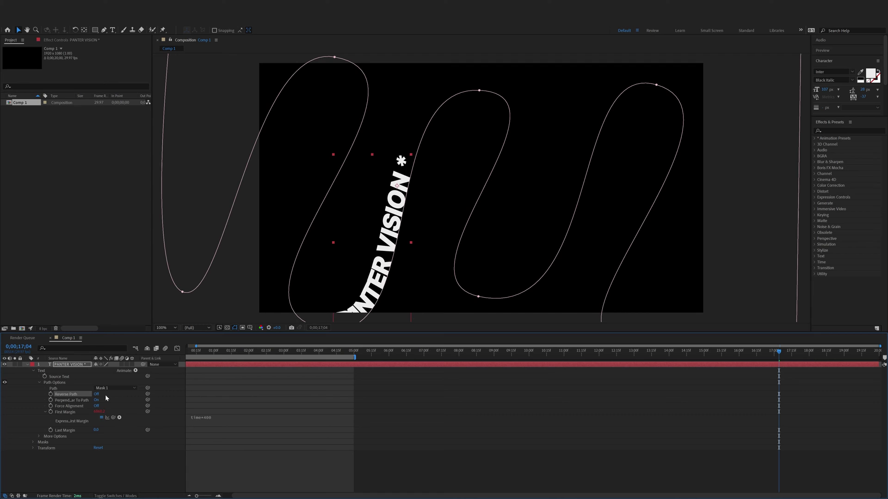
pyautogui.press(',')
# Select and copy the whole 'PANTER VISION *' text, placing the cursor after the asterisk.
pyautogui.press('.')
pyautogui.hotkey('ctrl', 't')
pyautogui.click(387, 236)
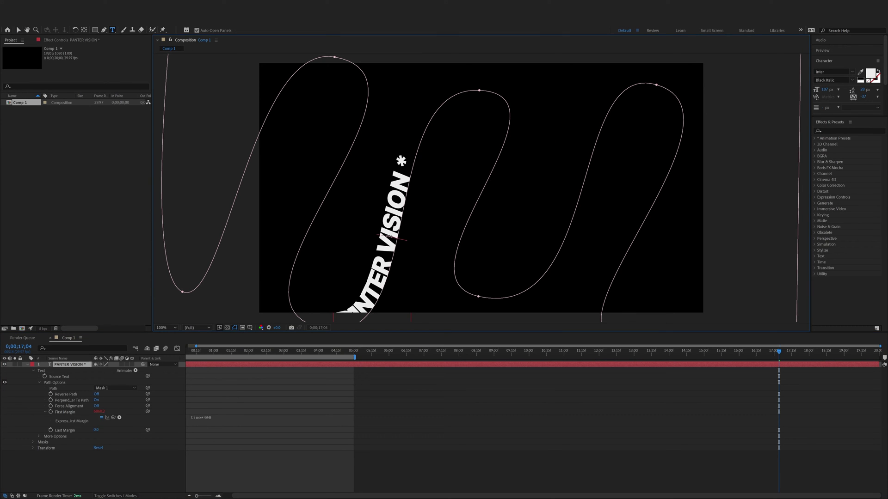
pyautogui.hotkey('ctrl', 'a')
pyautogui.hotkey('ctrl', 'c')
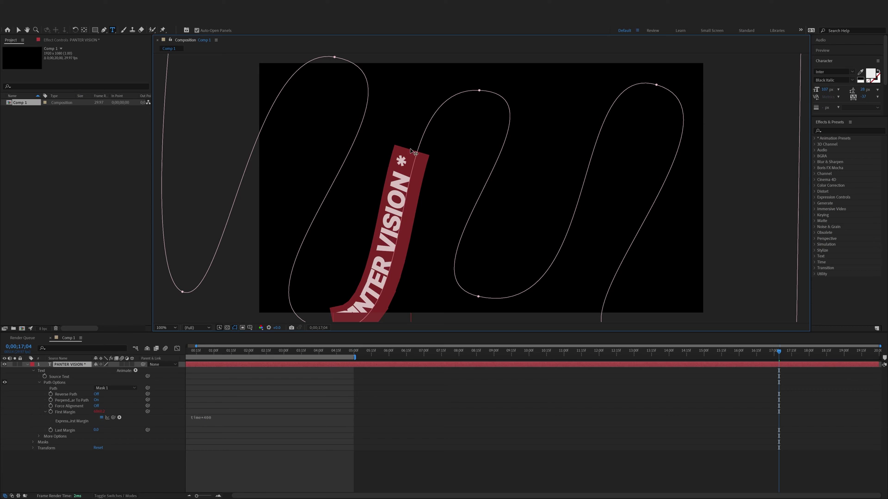
pyautogui.click(408, 151)
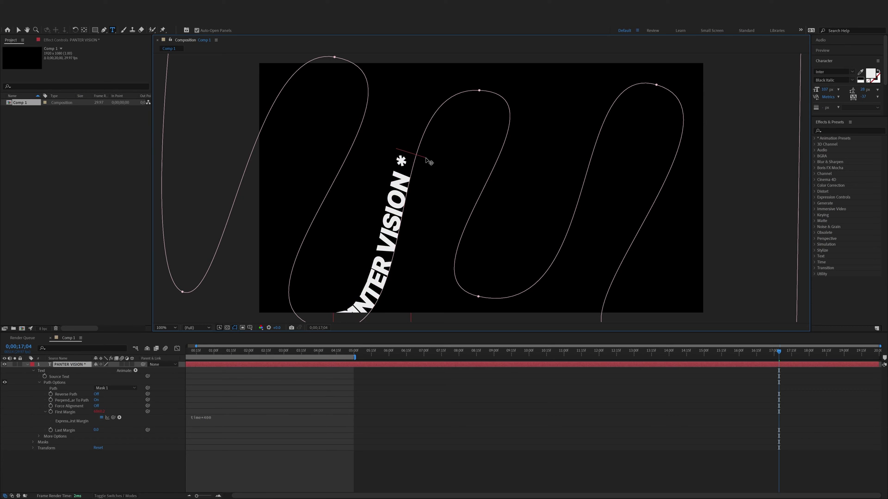
# Paste 'PANTER VISION *' three more times so the phrase fills the wavy path.
pyautogui.scroll(-2, 438, 167)
pyautogui.hotkey('ctrl', 'v')
pyautogui.hotkey('ctrl', 'v')
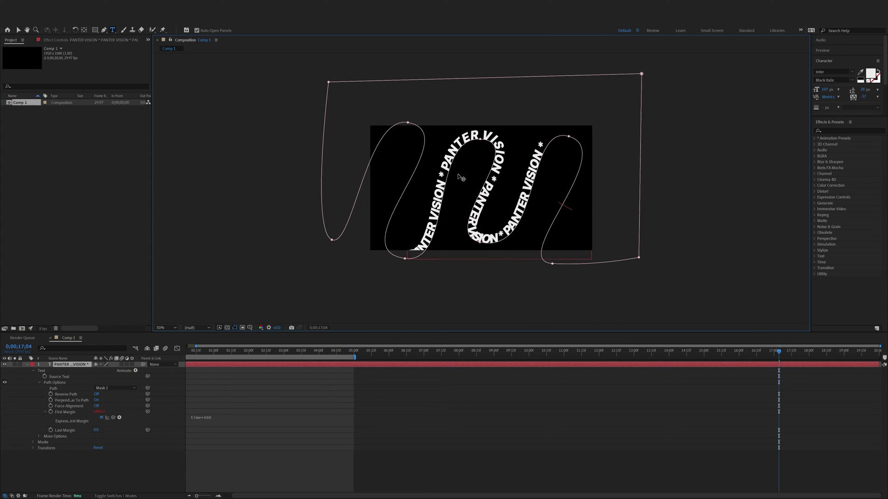
pyautogui.hotkey('ctrl', 'v')
pyautogui.hotkey('ctrl', 'v')
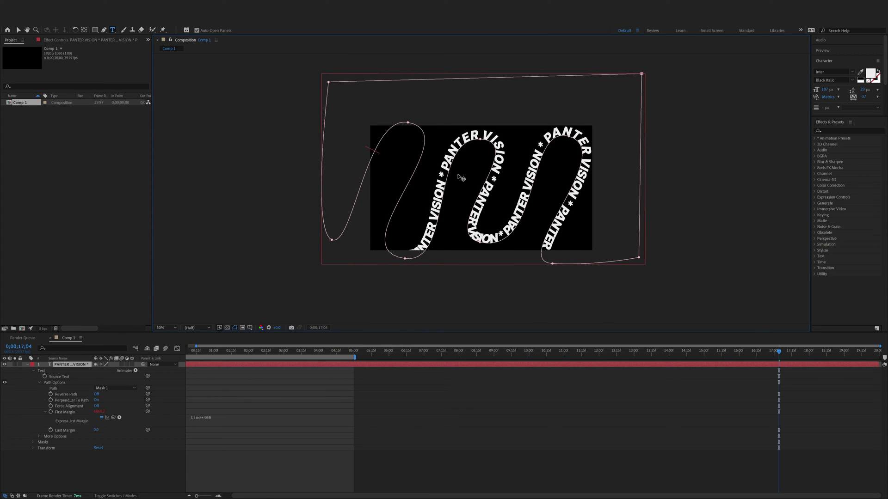
pyautogui.hotkey('ctrl', 'v')
pyautogui.scroll(2, 452, 229)
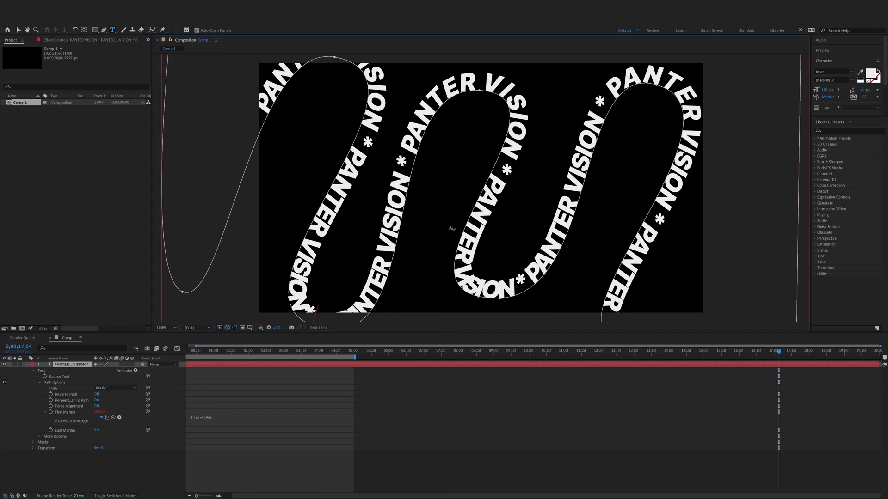
pyautogui.scroll(-2, 451, 228)
pyautogui.scroll(2, 452, 229)
pyautogui.click(18, 30)
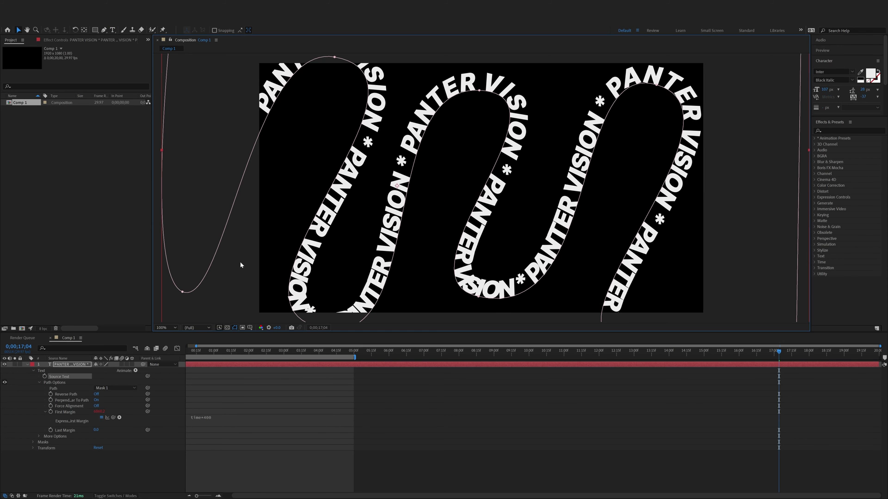
pyautogui.moveTo(246, 273); pyautogui.dragTo(250, 234)
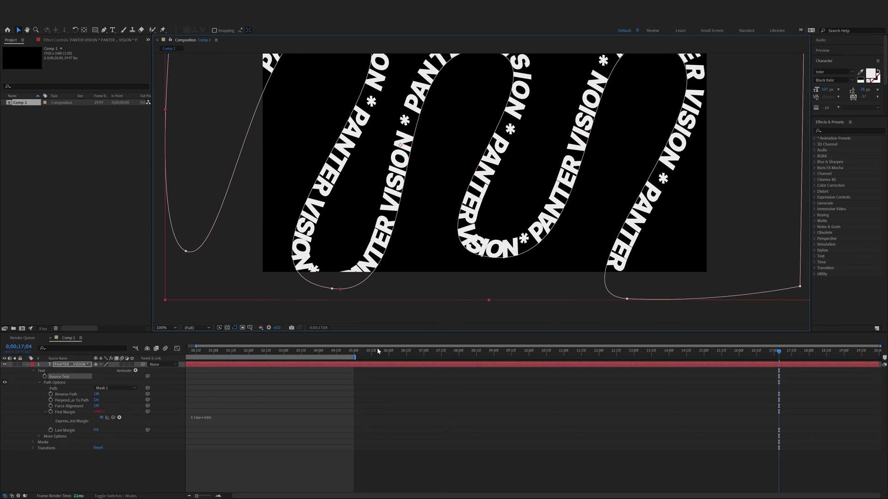
# Reduce the repeated path text to 60 px and deselect the layer to view it.
pyautogui.click(415, 352)
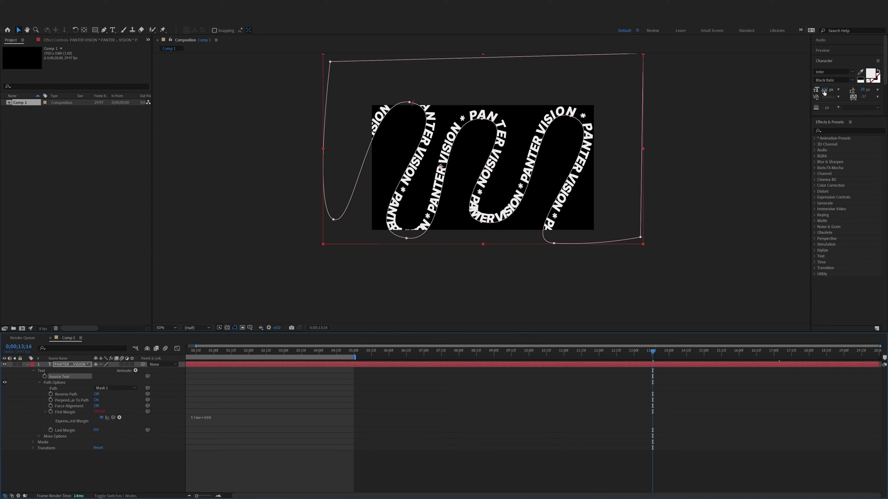
pyautogui.moveTo(824, 93)
pyautogui.mouseDown()
pyautogui.moveTo(806, 92)
pyautogui.moveTo(826, 91)
pyautogui.mouseUp()
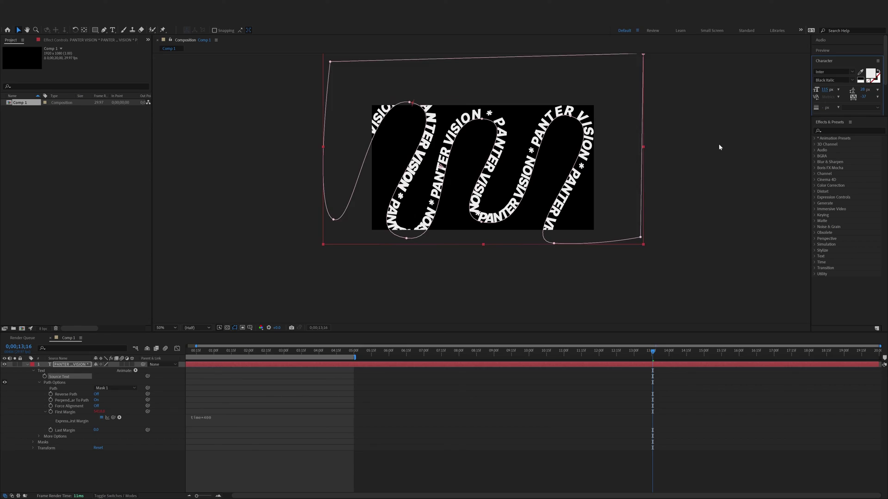
pyautogui.click(719, 147)
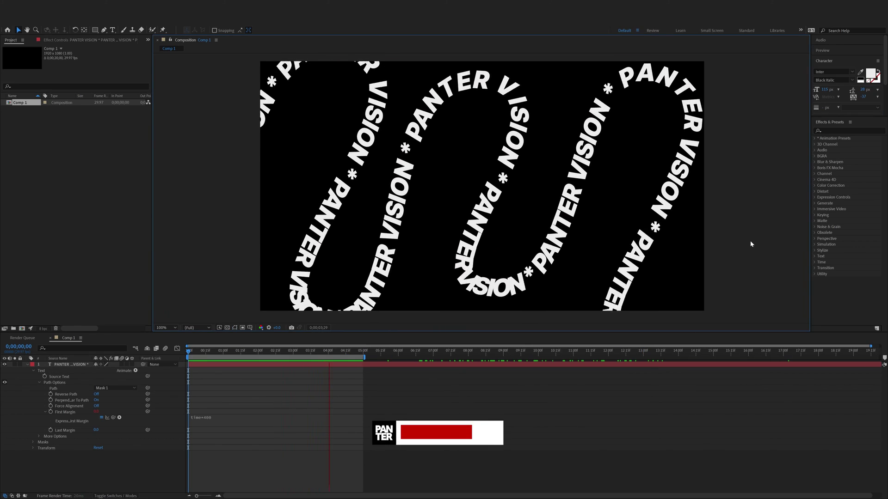